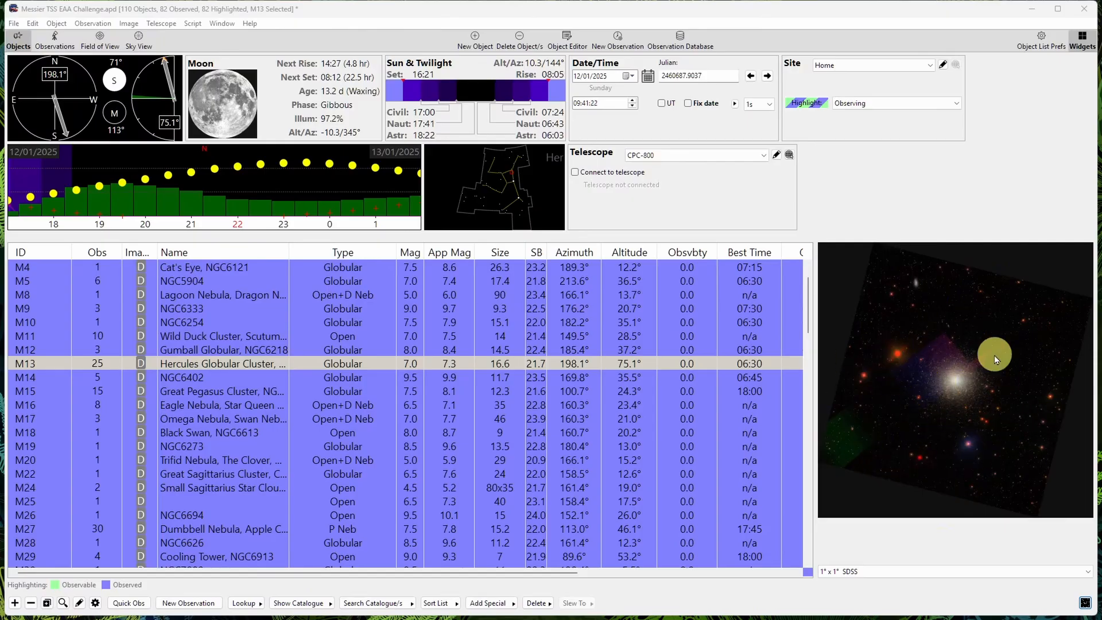
- Switch the preview image of M13 to the Constellation: Hercules chart
left_click(919, 573)
left_click(912, 600)
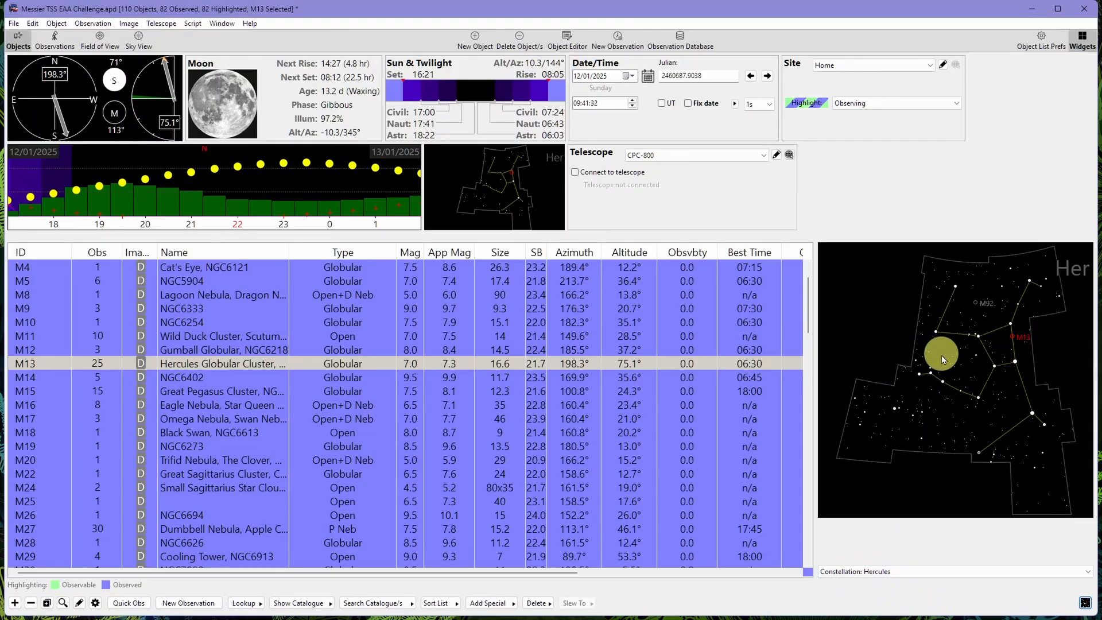
- Show M13's observation of 20/08/2024 21:42:17 and select its attachment Stack_128frames_640s_WithDisplayStretch.png
left_click(60, 49)
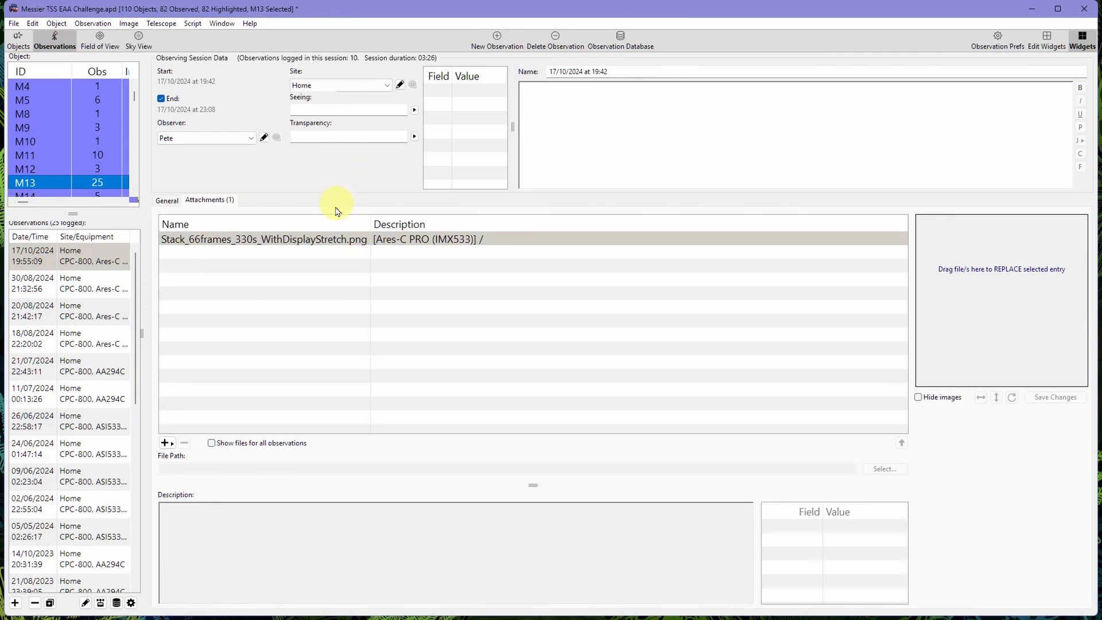
left_click(66, 311)
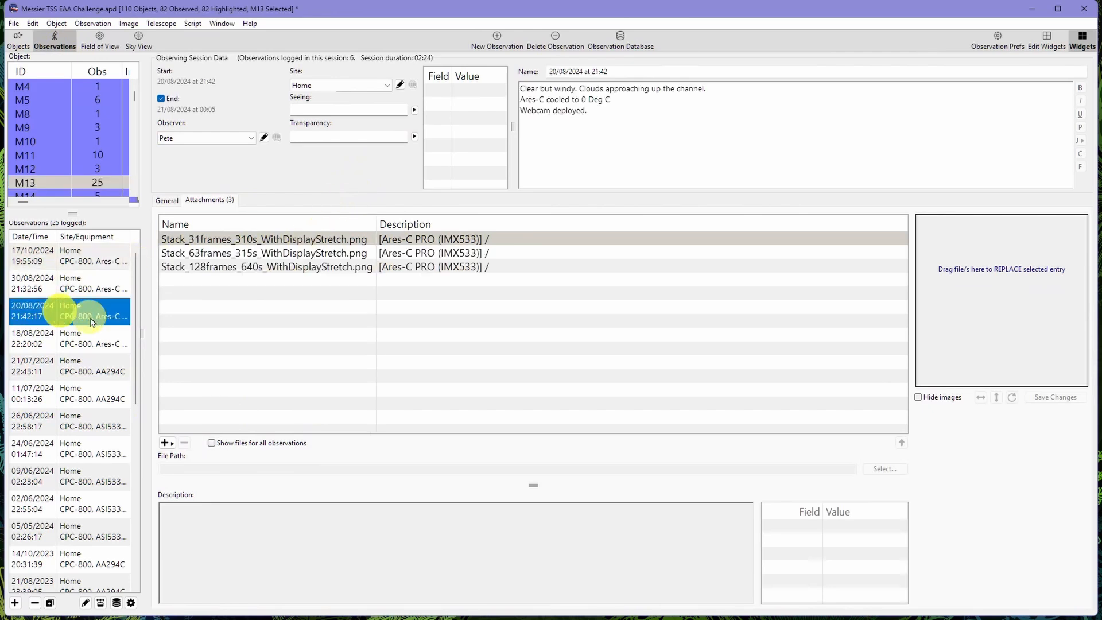
left_click(208, 273)
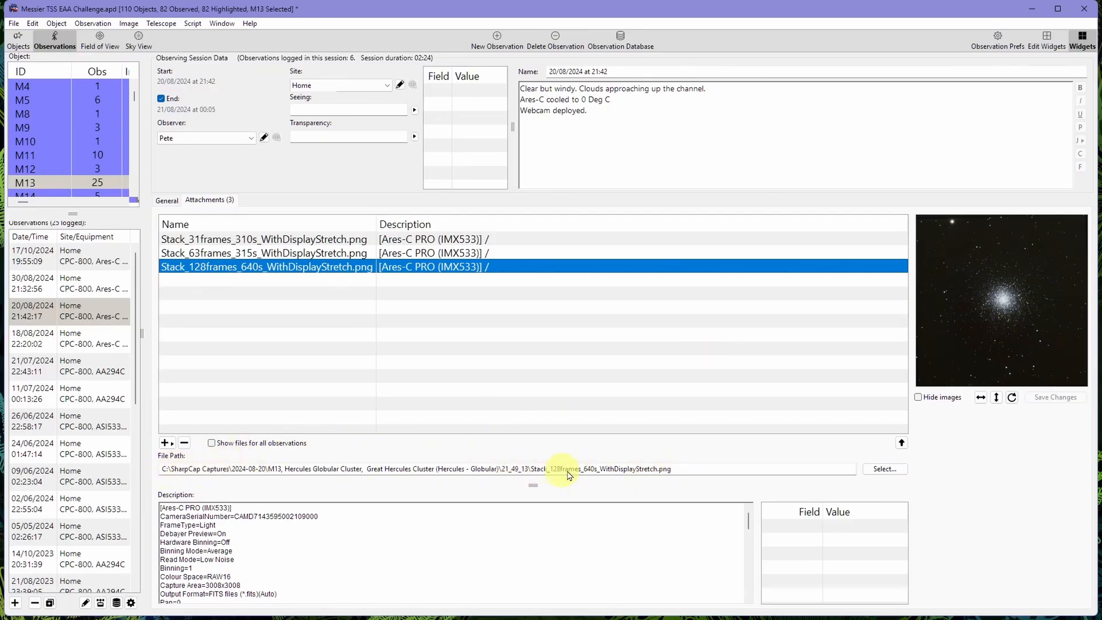
- View the 128-frame stack attachment in the image viewer, copy its file path there and close the viewer
double_click(432, 277)
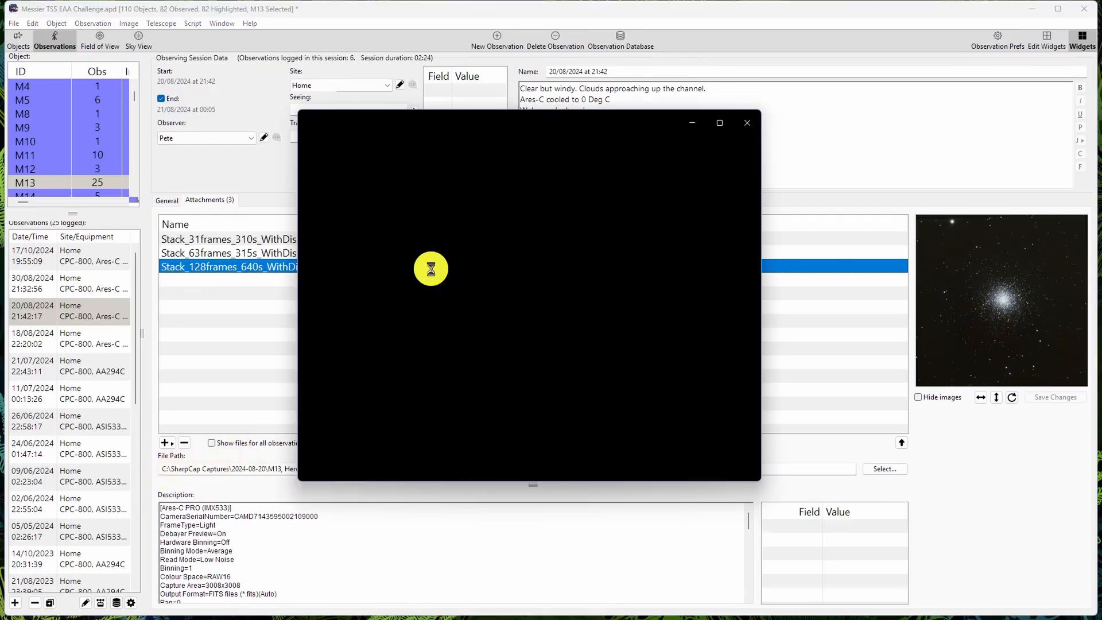
right_click(501, 276)
left_click(548, 339)
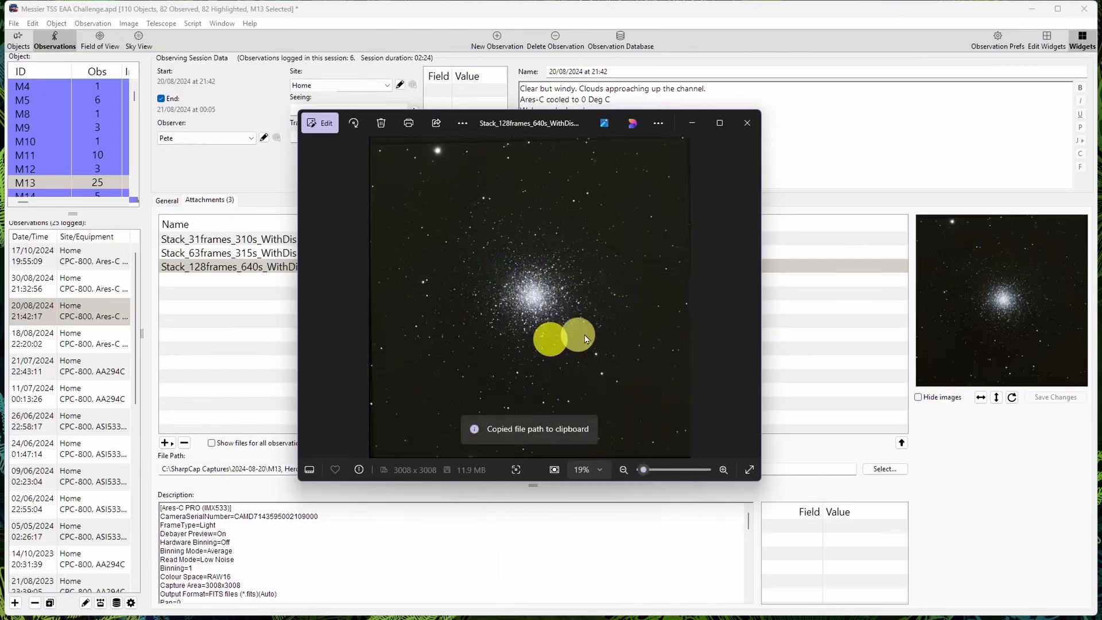
left_click(747, 124)
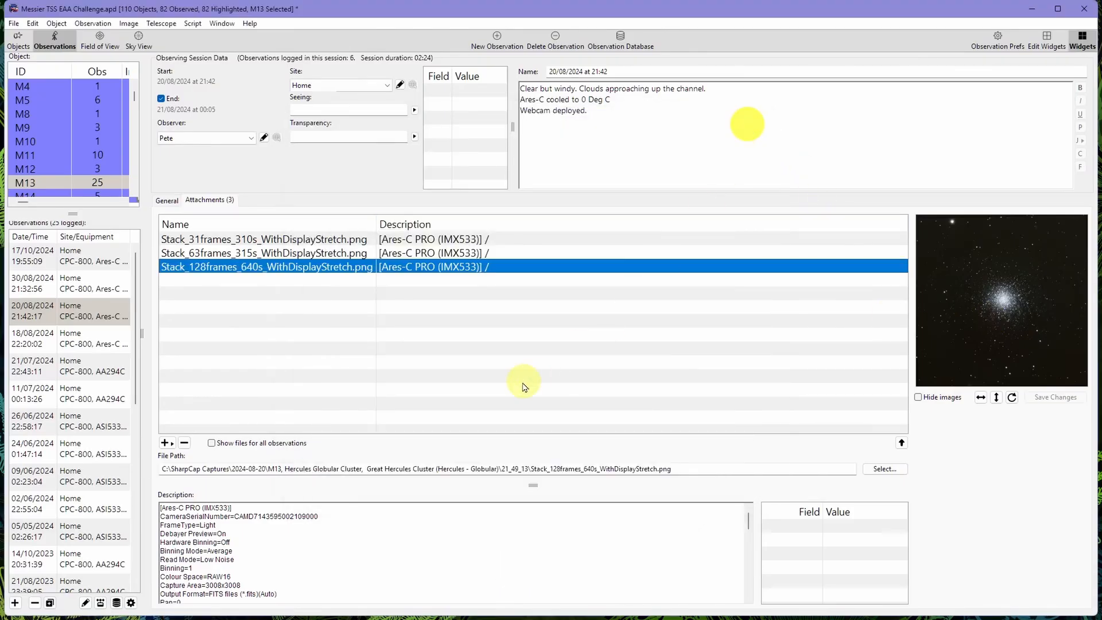
- Copy the complete file path of the selected 128-frame stack attachment from the observation's attachment details
left_click(571, 471)
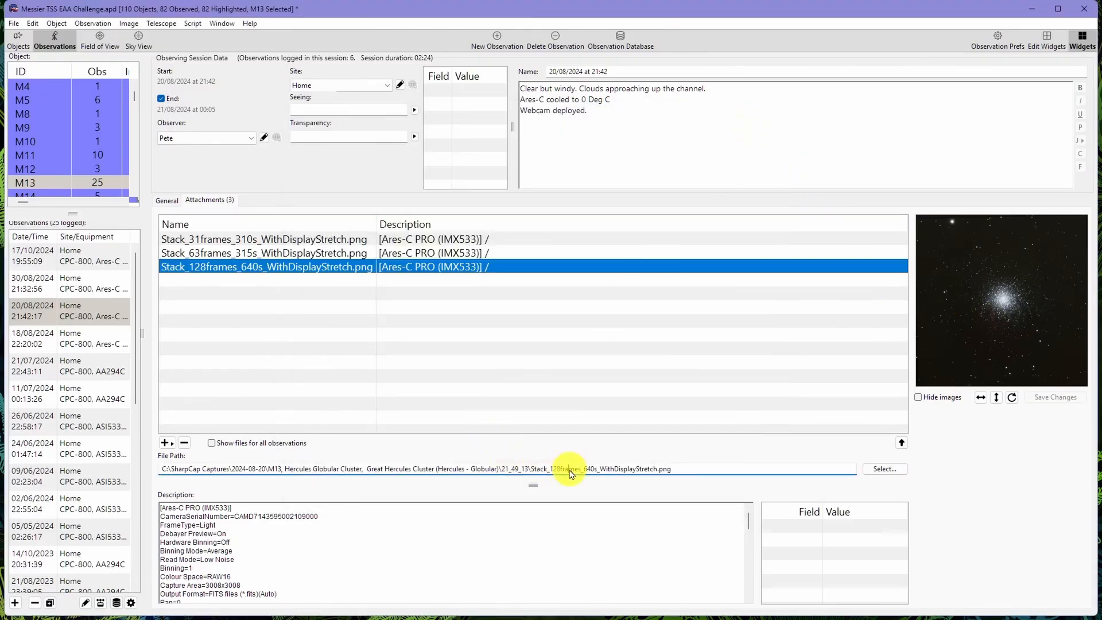
right_click(574, 476)
left_click(603, 518)
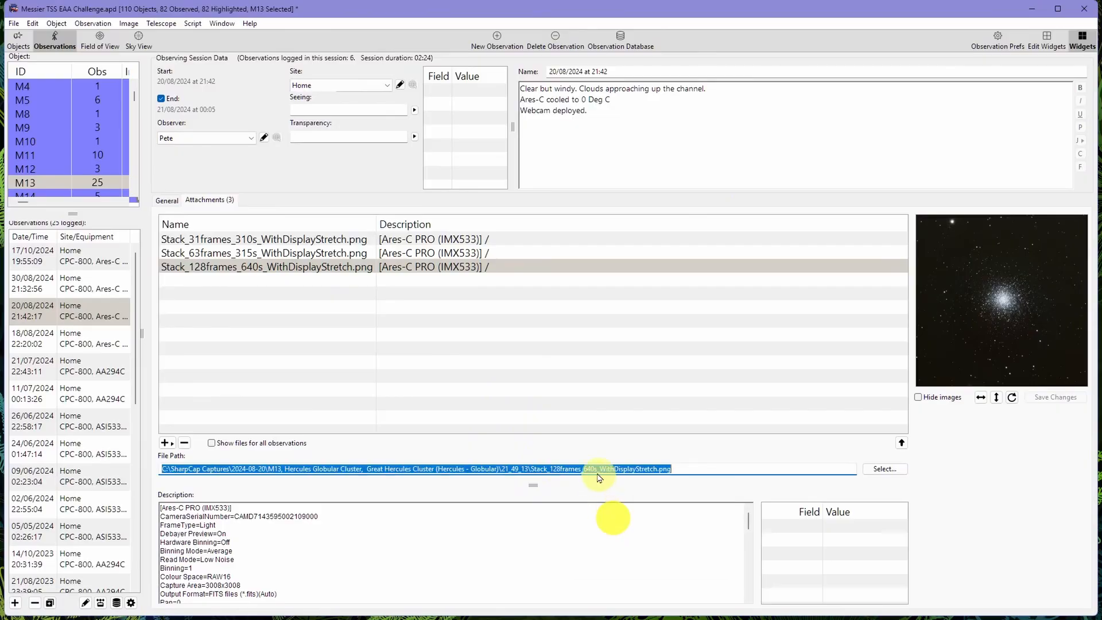
right_click(593, 468)
left_click(612, 488)
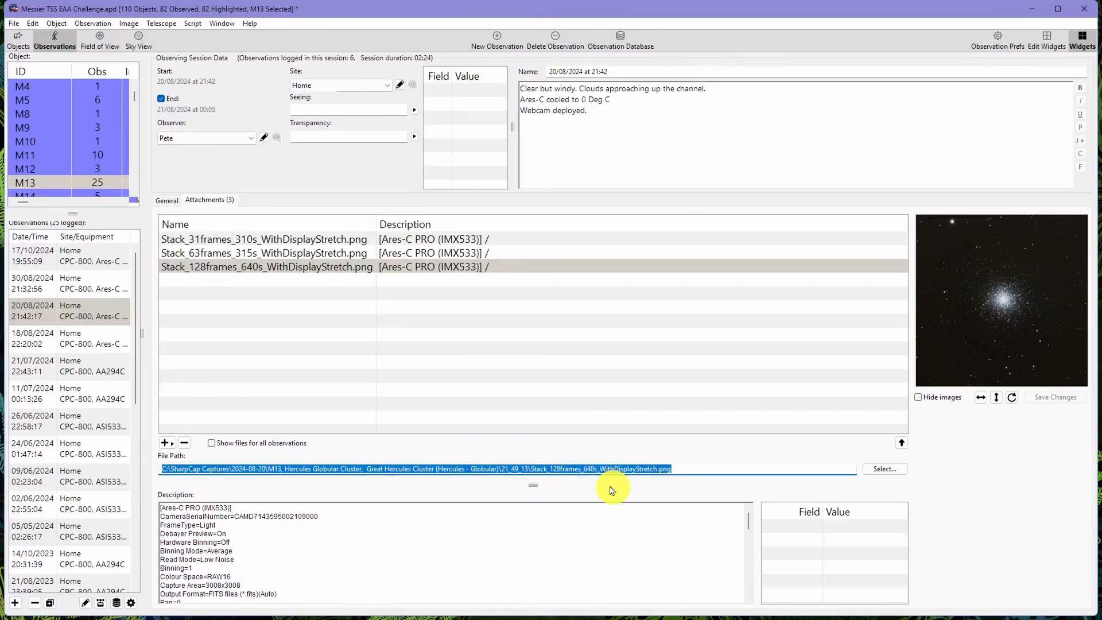
- Start adding a user image to M13 in the object list, loading Stack_128frames_640s_WithDisplayStretch.png through the copied path
left_click(18, 41)
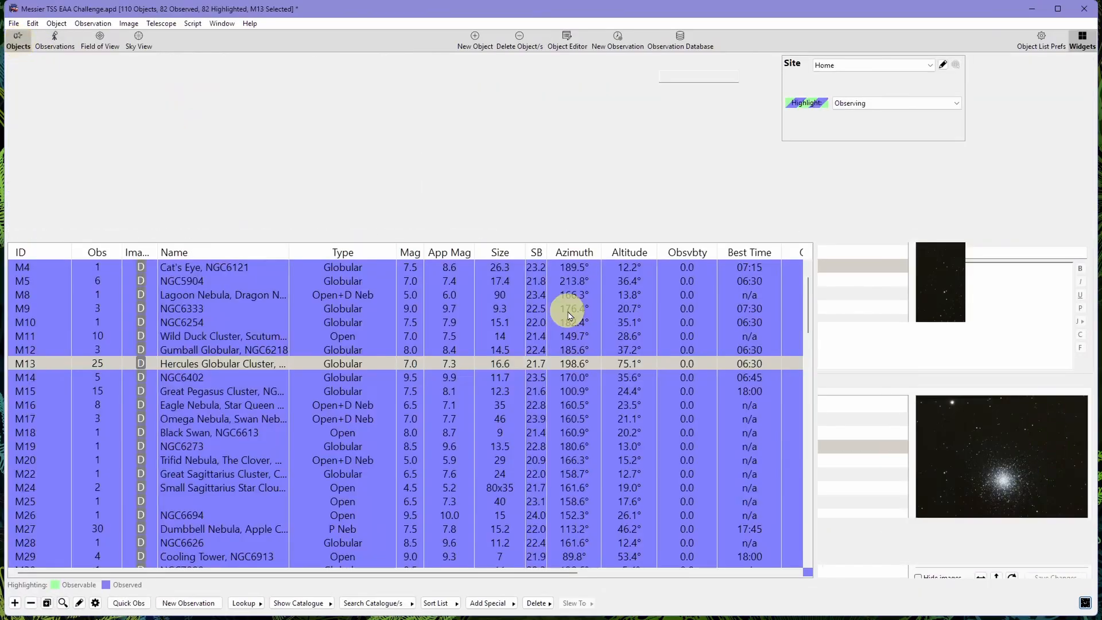
right_click(234, 369)
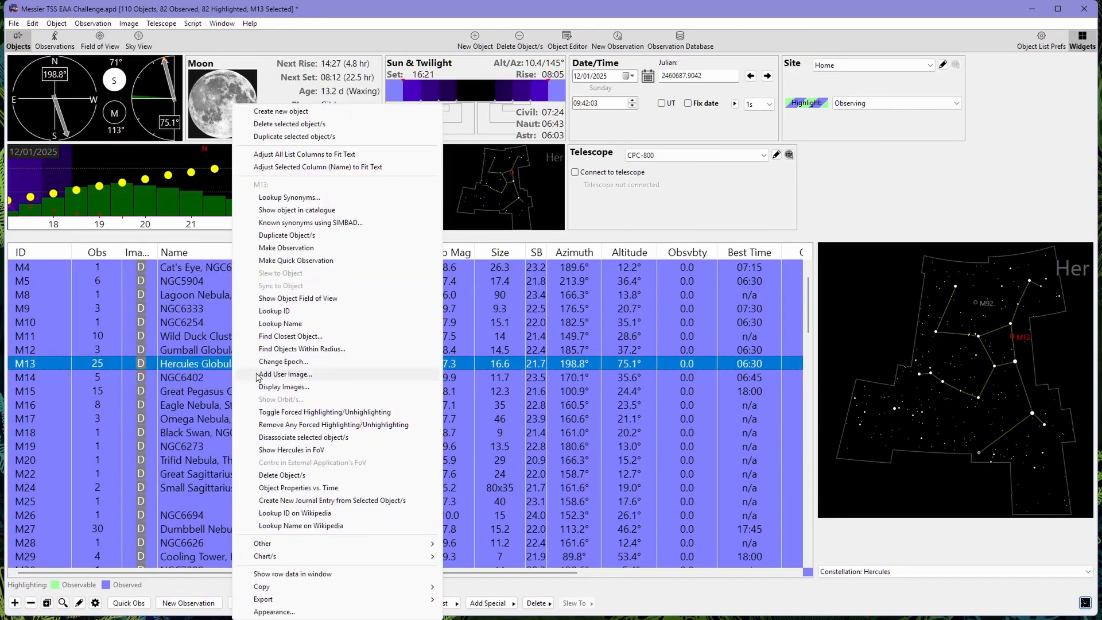
left_click(299, 376)
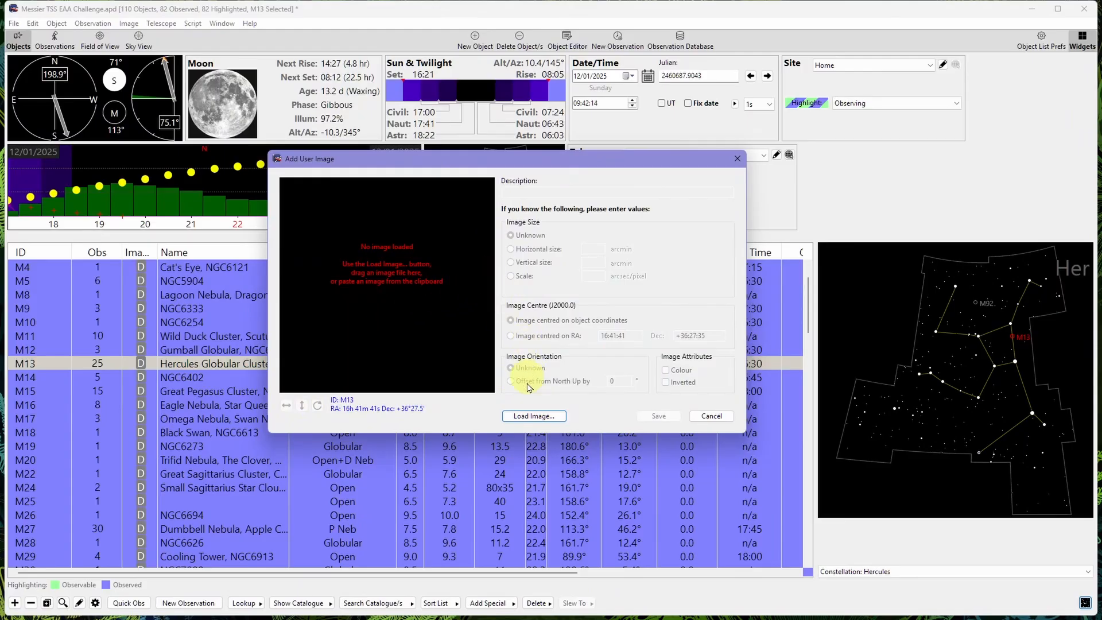
left_click(548, 417)
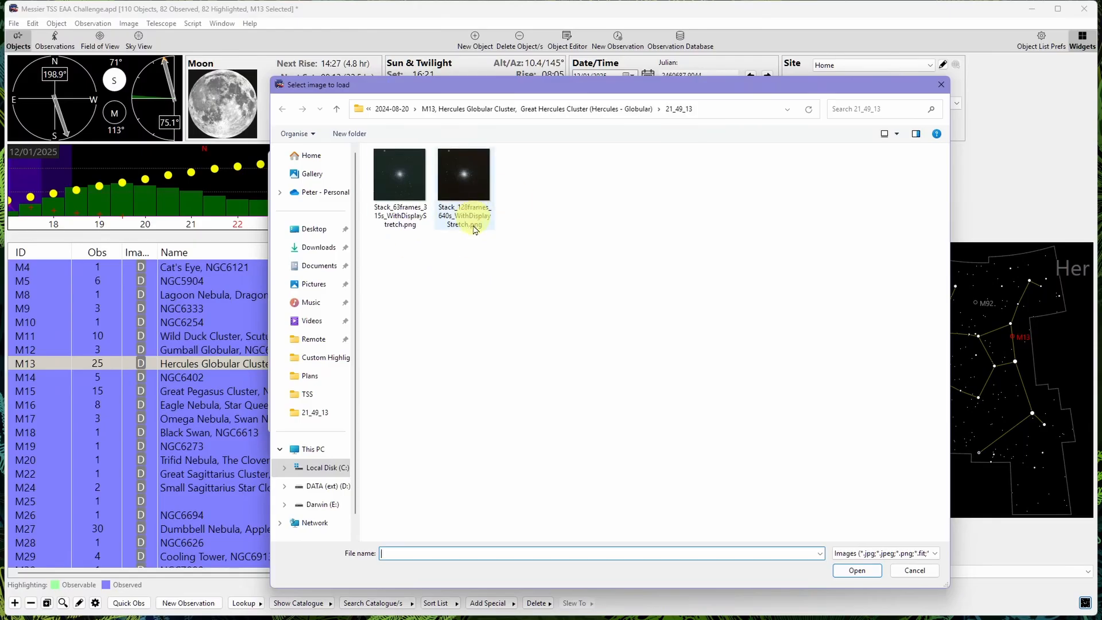
right_click(472, 555)
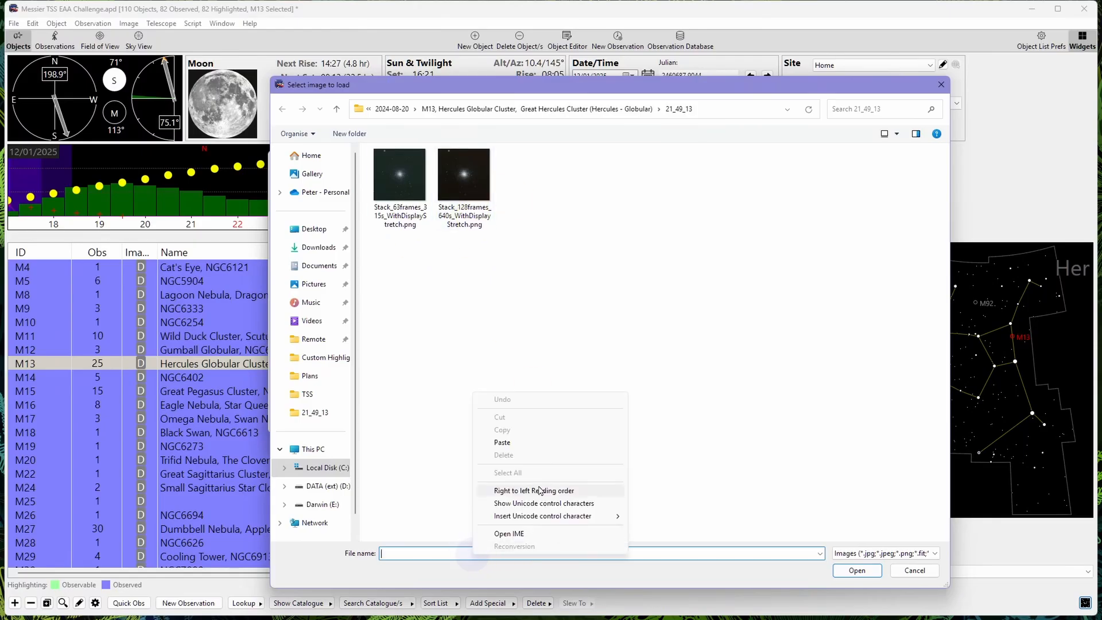
left_click(524, 447)
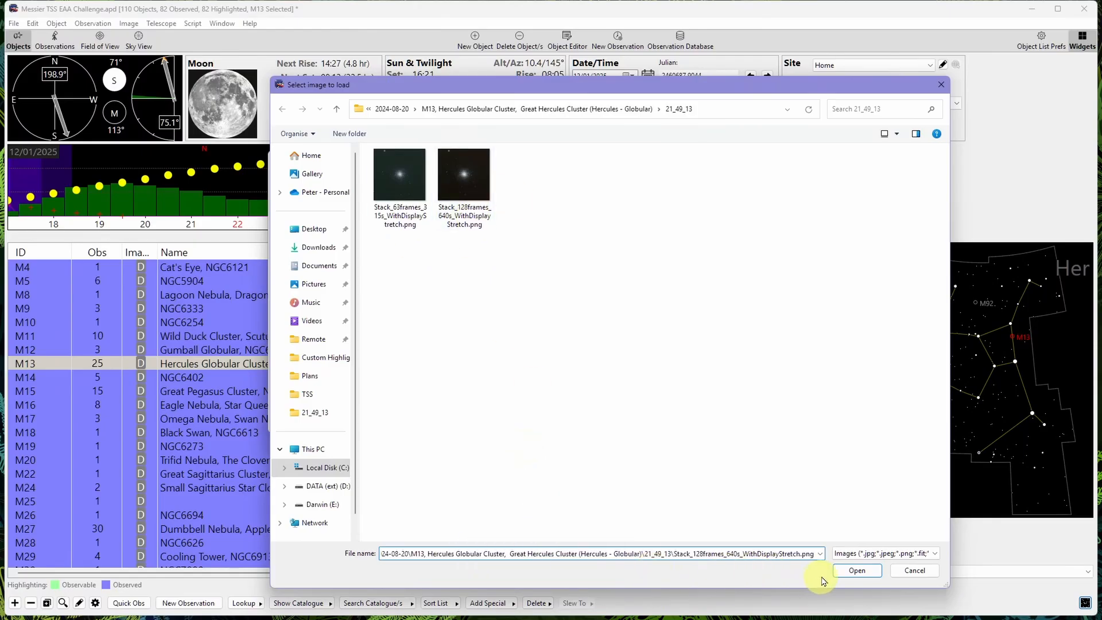
left_click(857, 571)
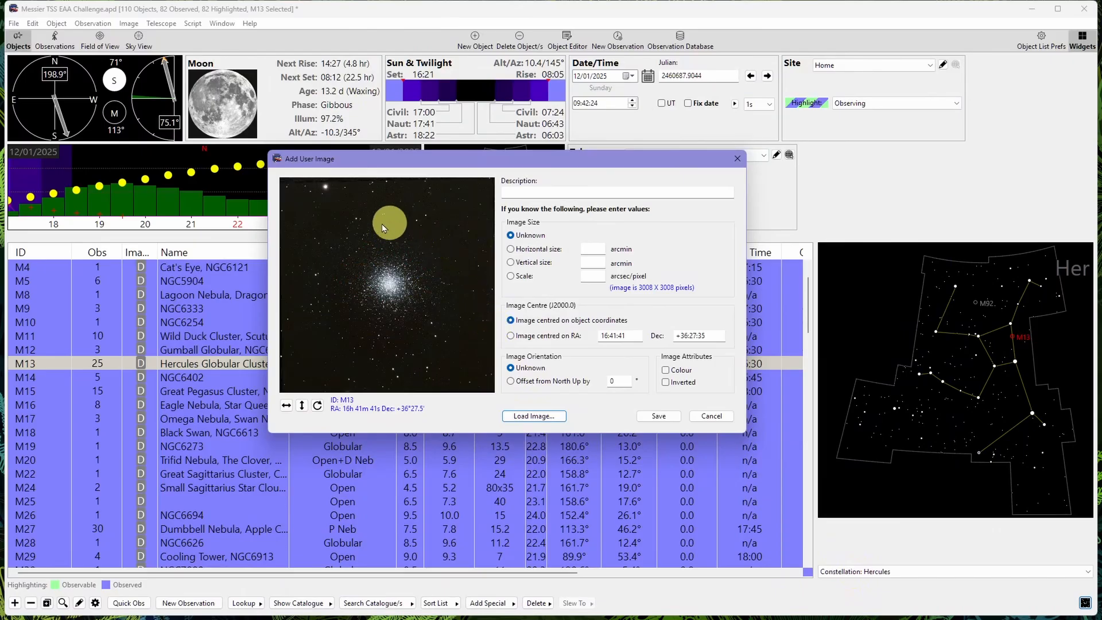
- Describe the user image as M13 and set its scale to 0.628 arcsec/pixel
left_click(523, 195)
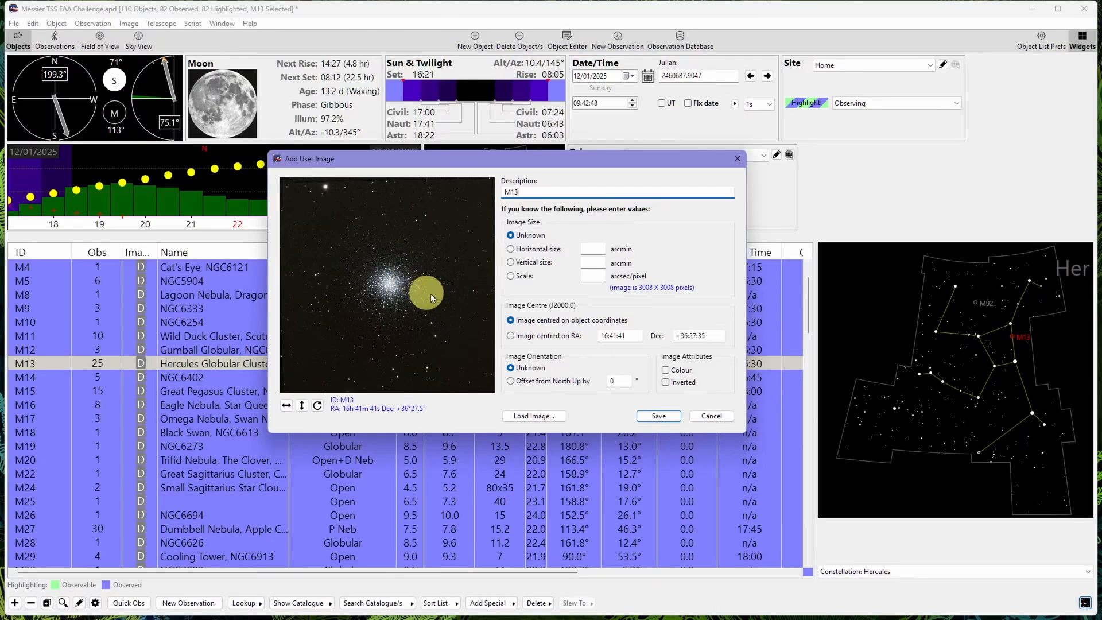
left_click(509, 279)
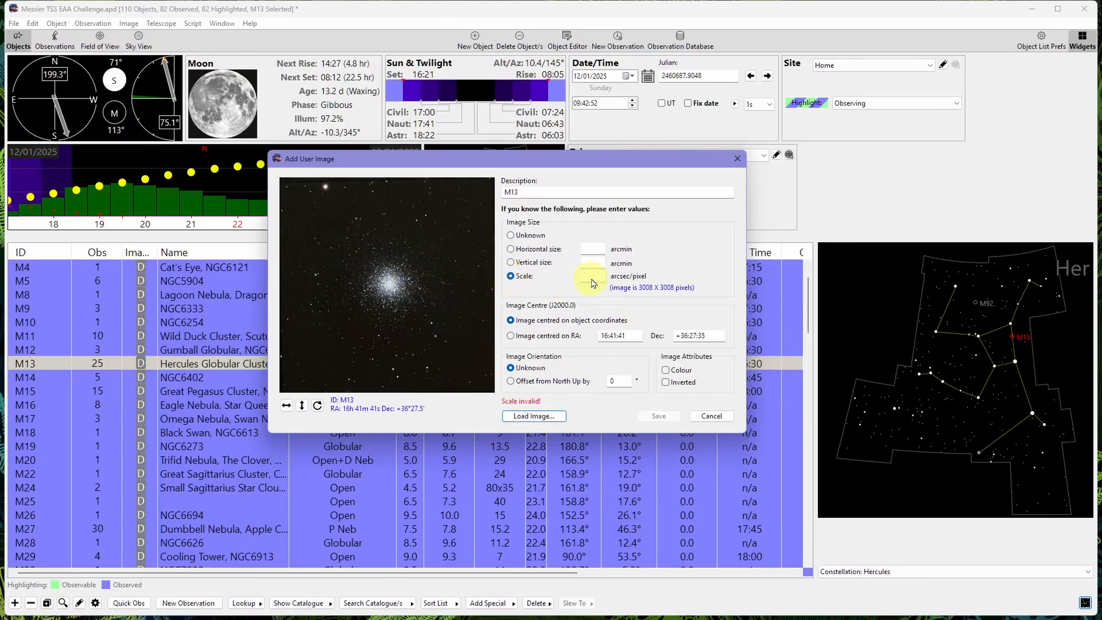
type("0.6")
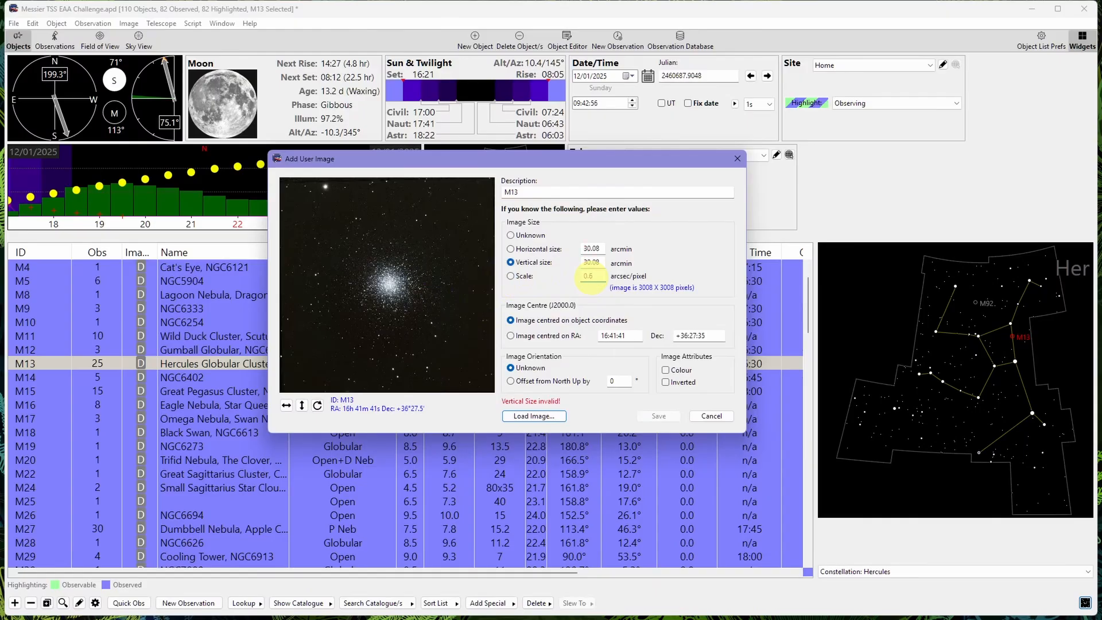
type("28")
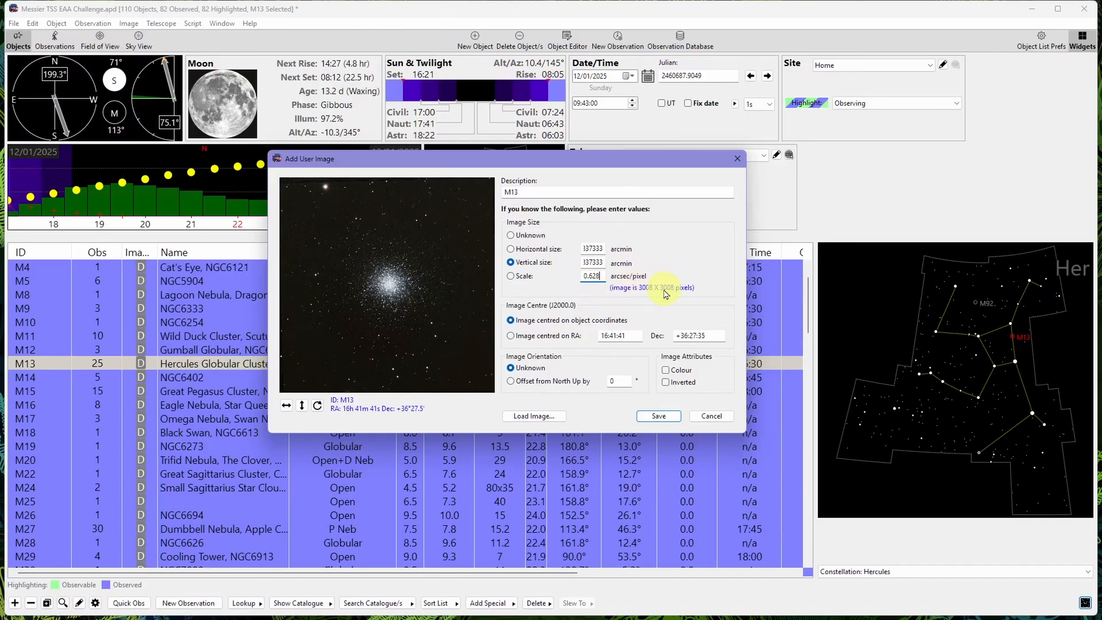
left_click(592, 248)
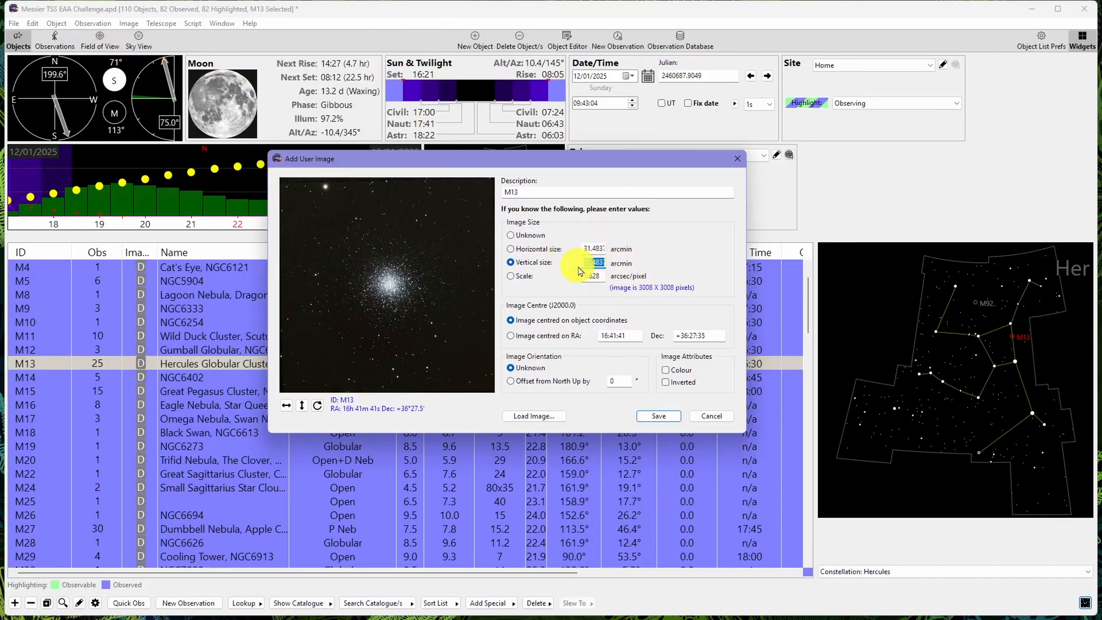
left_click(593, 263)
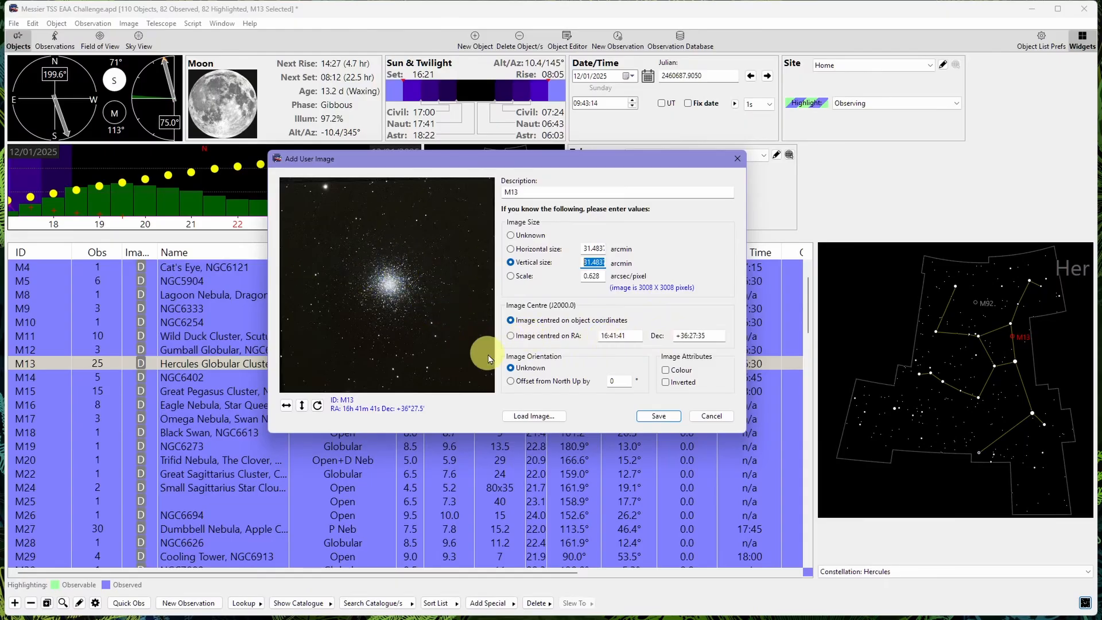
- Centre the user image on RA 16:41:41.841 and Dec +36:27:13.217 instead of the object coordinates
left_click(510, 338)
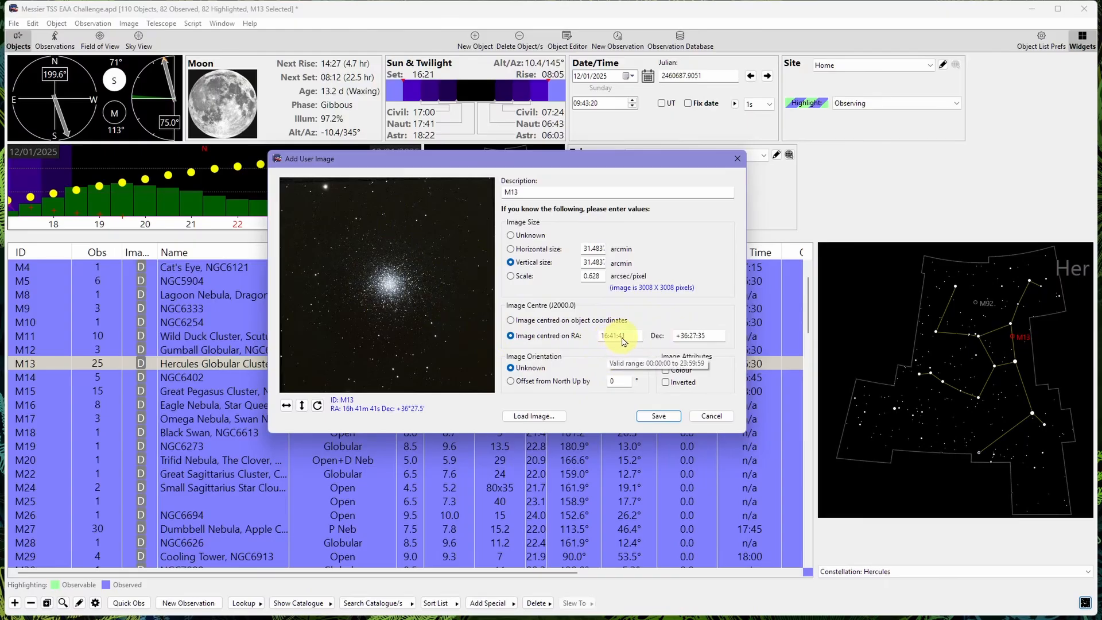
left_click(626, 342)
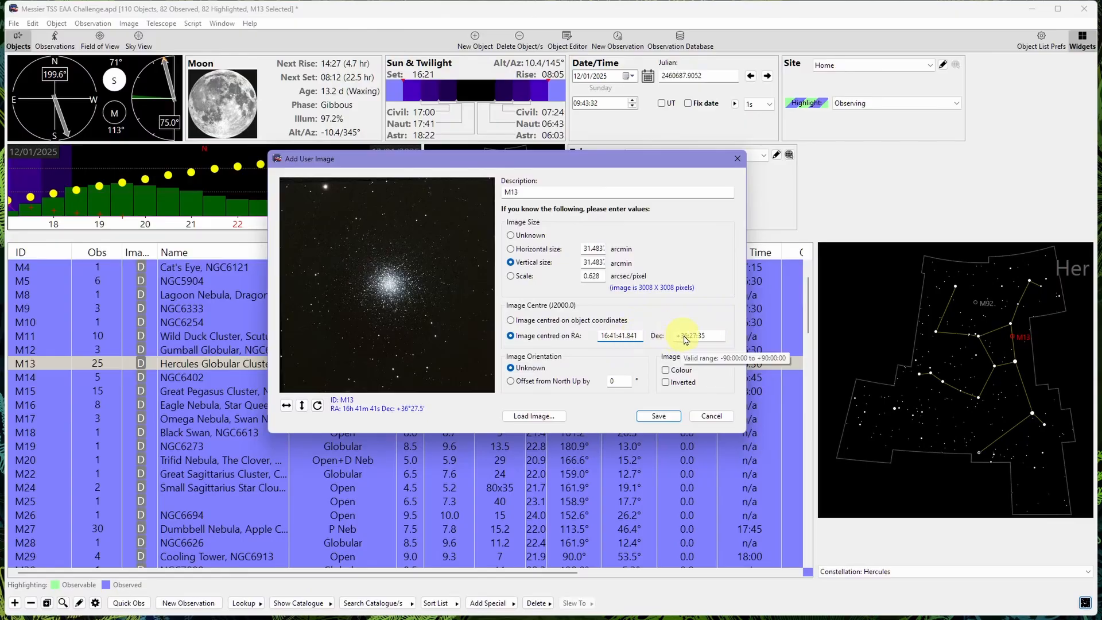
left_click(703, 340)
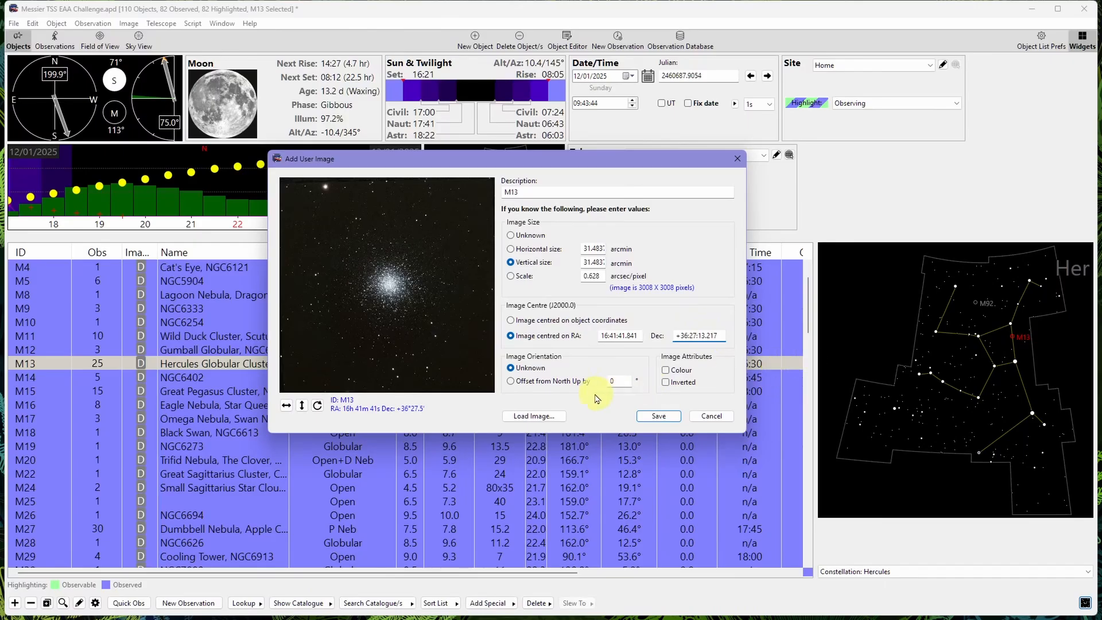
- Set the image orientation to an offset of 313.68° from North Up and save the user image
left_click(511, 381)
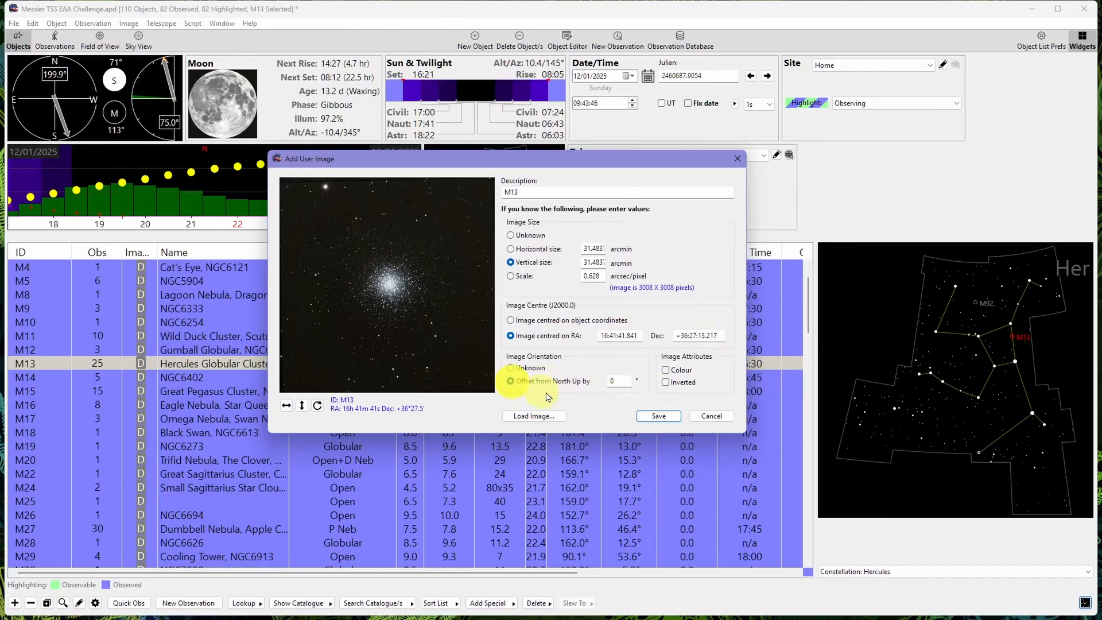
double_click(612, 383)
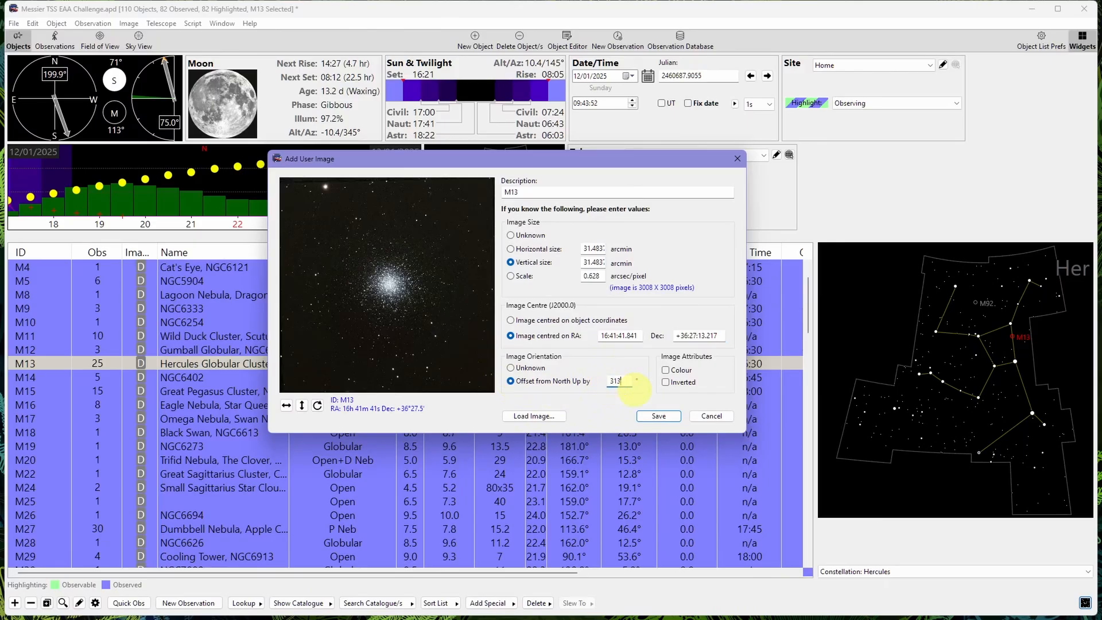
left_click(658, 415)
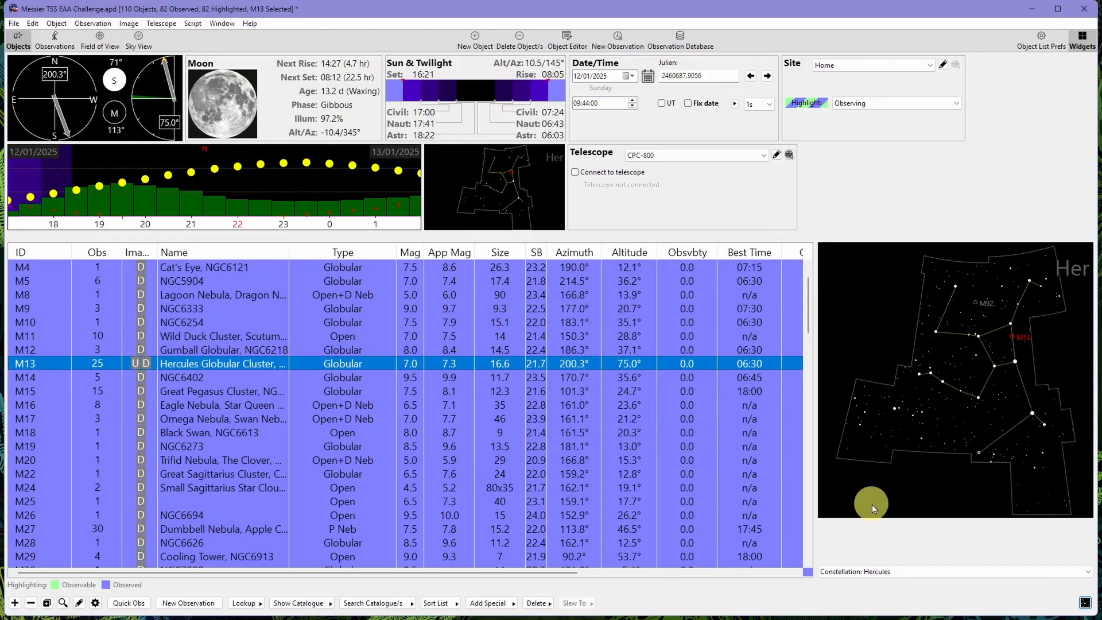
- Show the new 31.5' x 31.5' M13 user image as the preview for the object
left_click(922, 574)
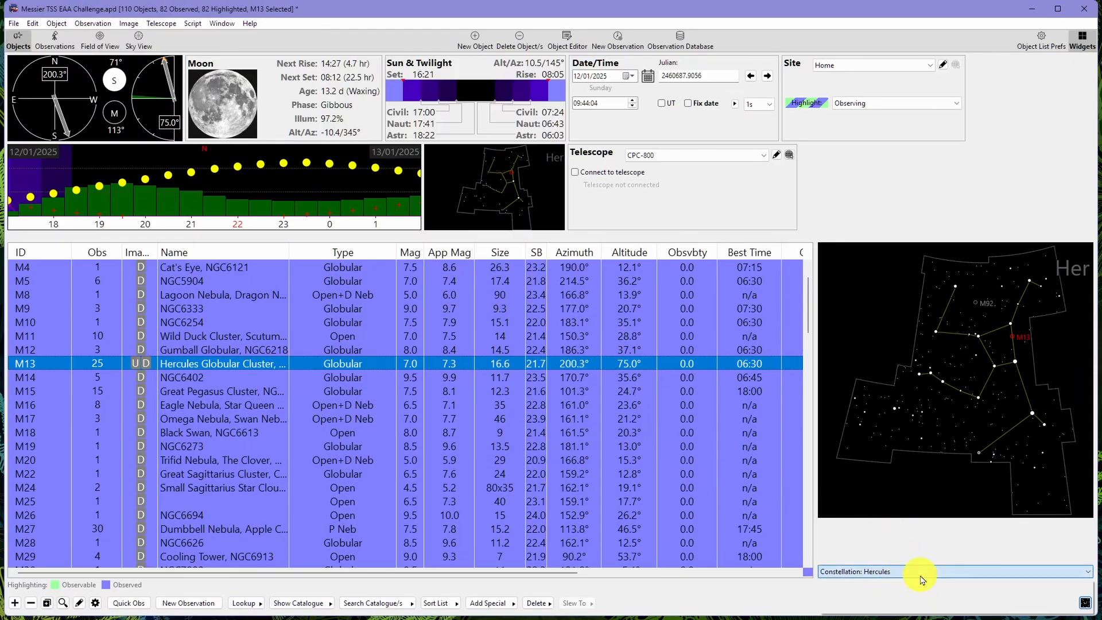
left_click(889, 595)
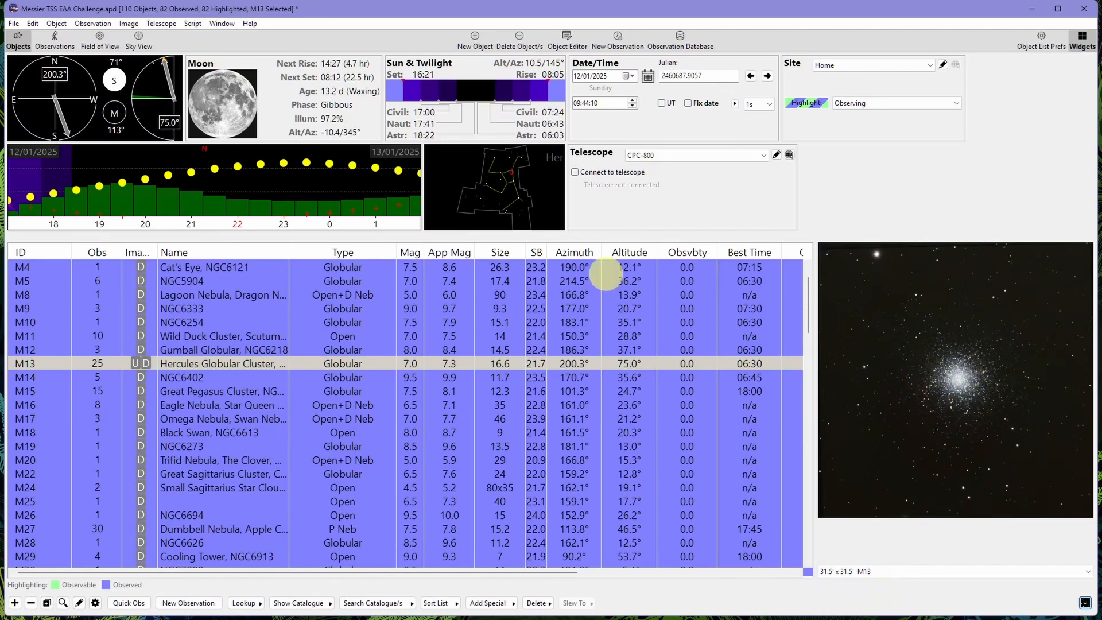
- Set the Field of View preferences to display only the image currently selected in the Objects tab
left_click(103, 47)
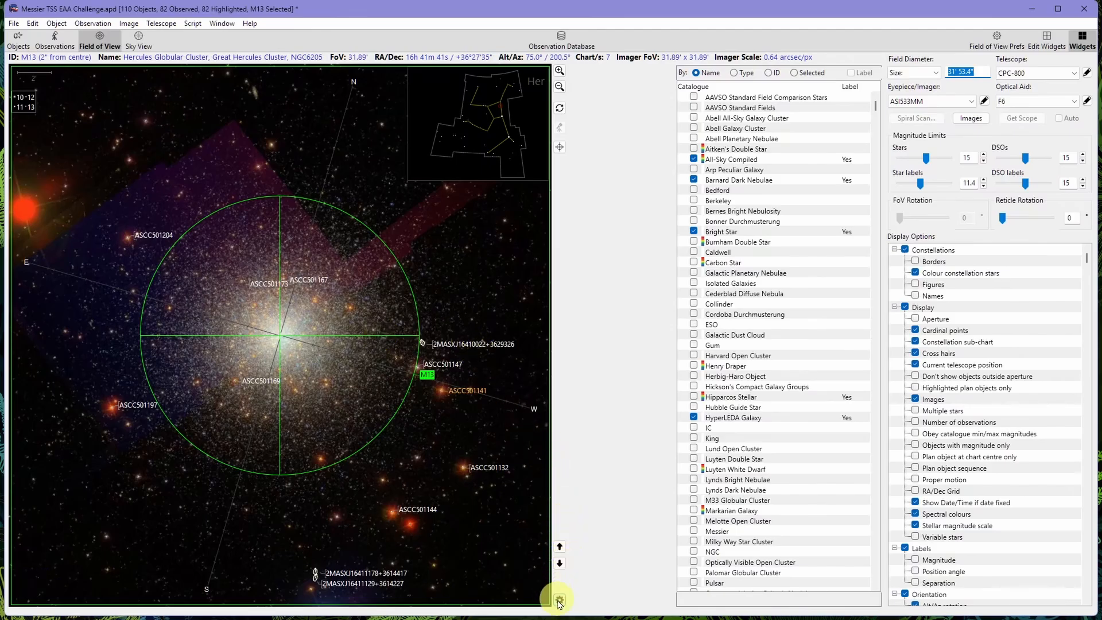
left_click(558, 600)
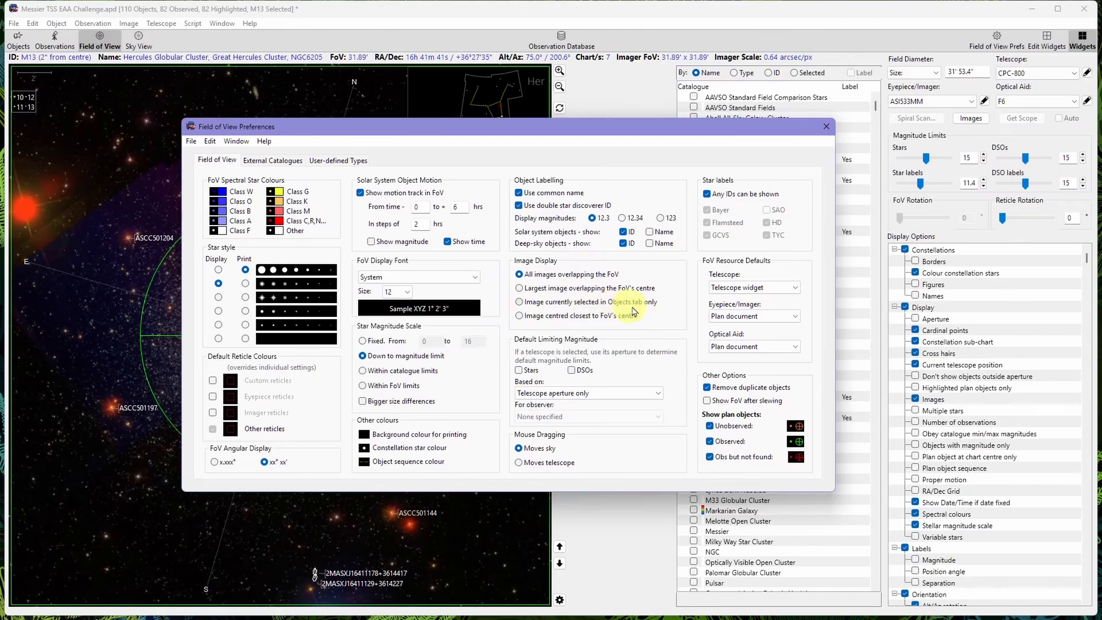
left_click(520, 303)
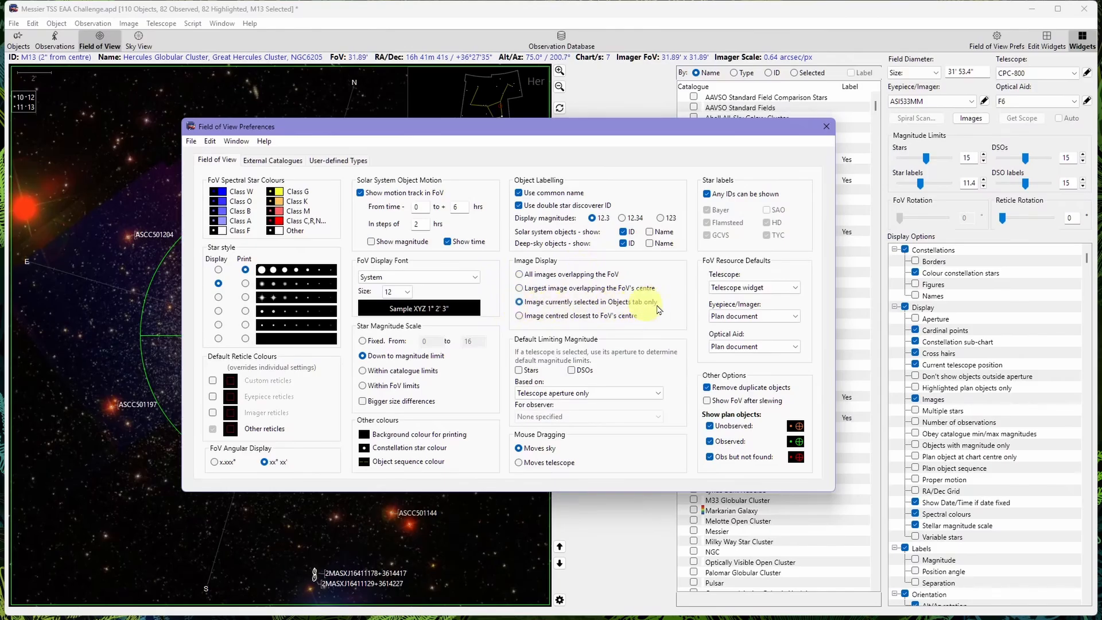
left_click(827, 127)
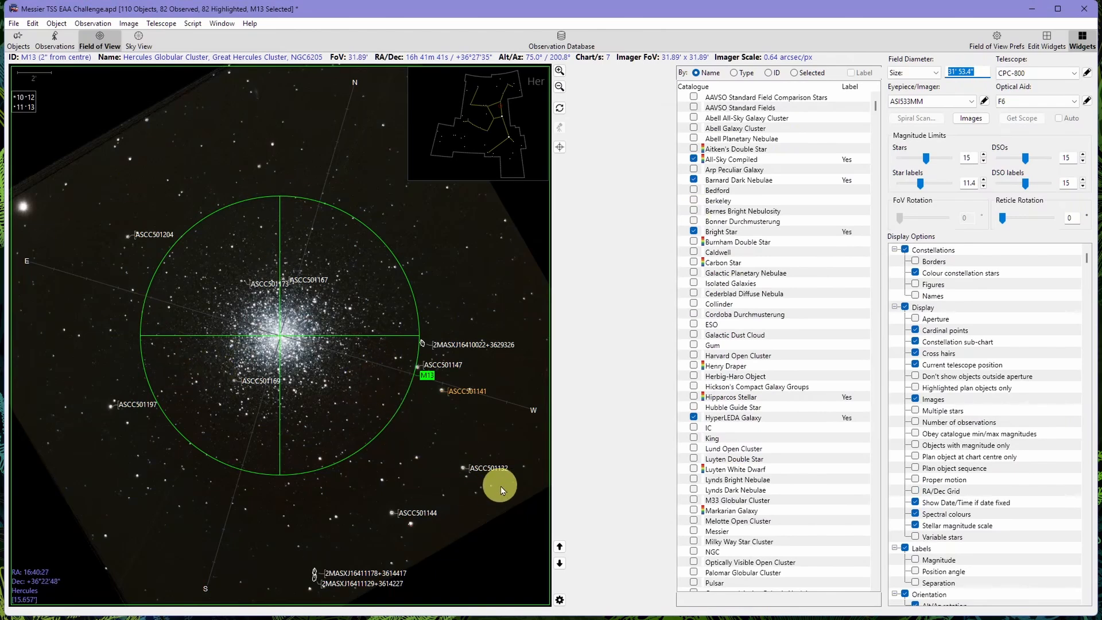
- Raise the star label magnitude limit of the field of view to 16.6
left_click(922, 188)
left_click_drag(922, 189, 929, 189)
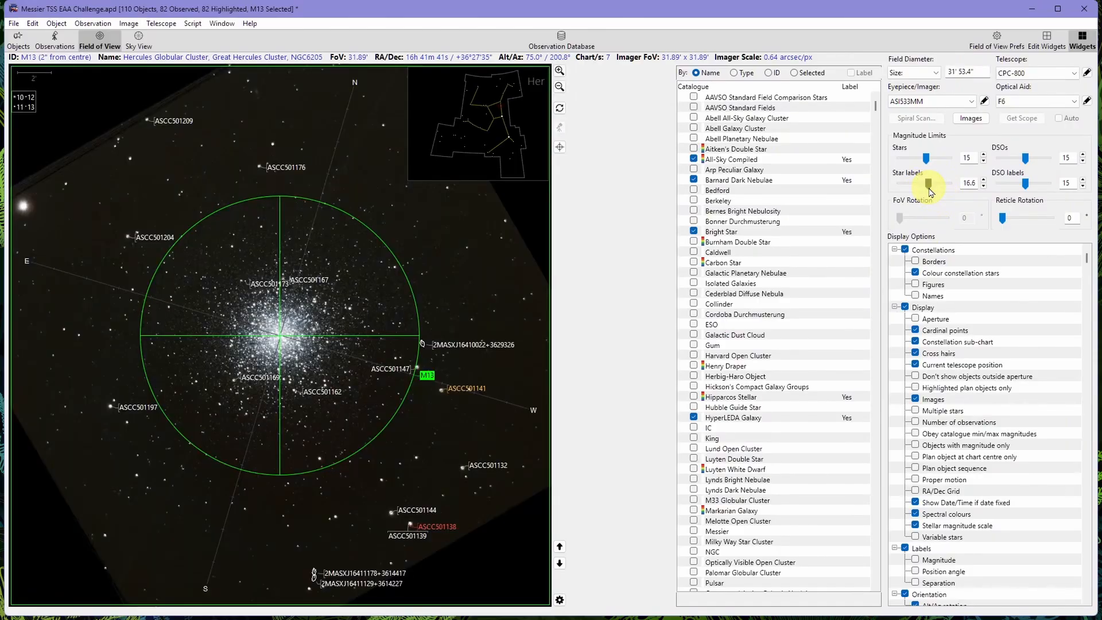